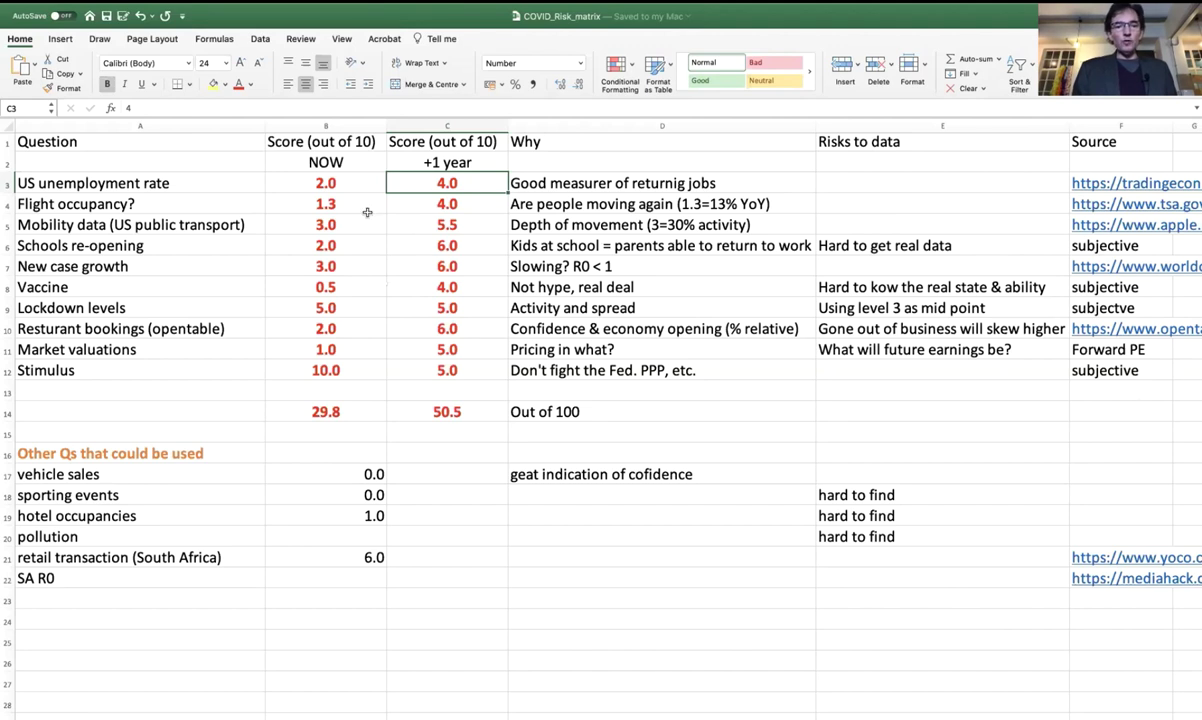
Set the US unemployment rate's NOW score to 1.
{"action": "left_click", "coordinate": [341, 121]}
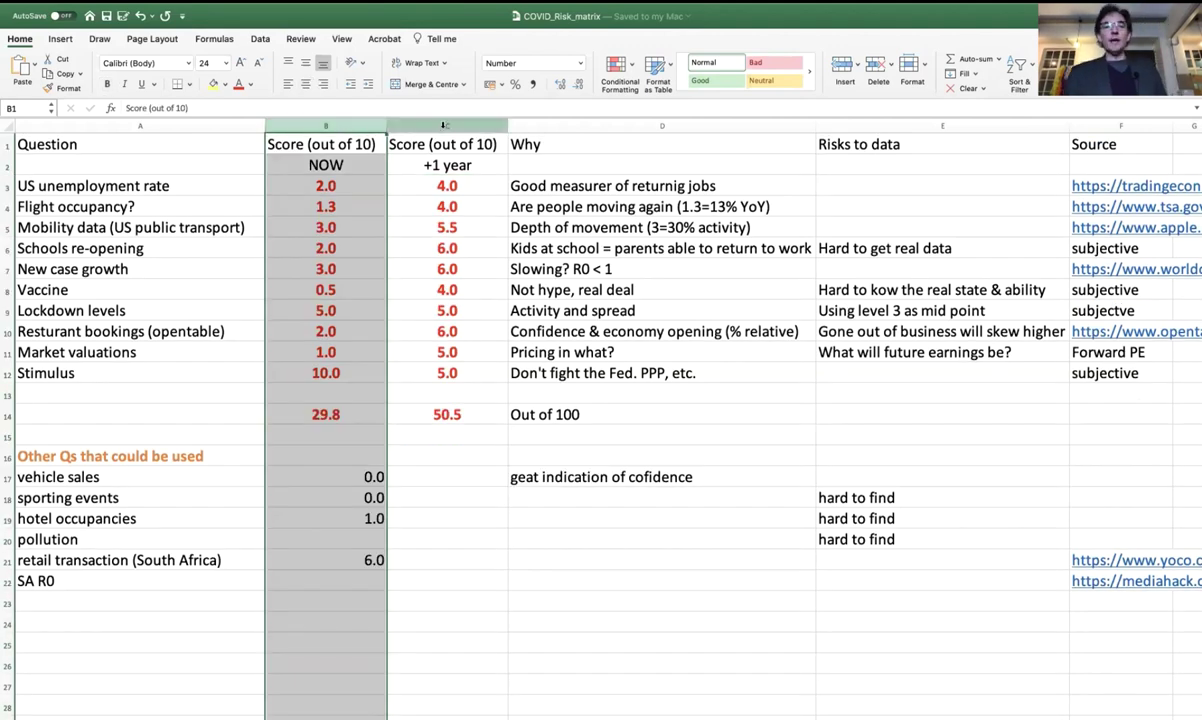
{"action": "left_click", "coordinate": [443, 125]}
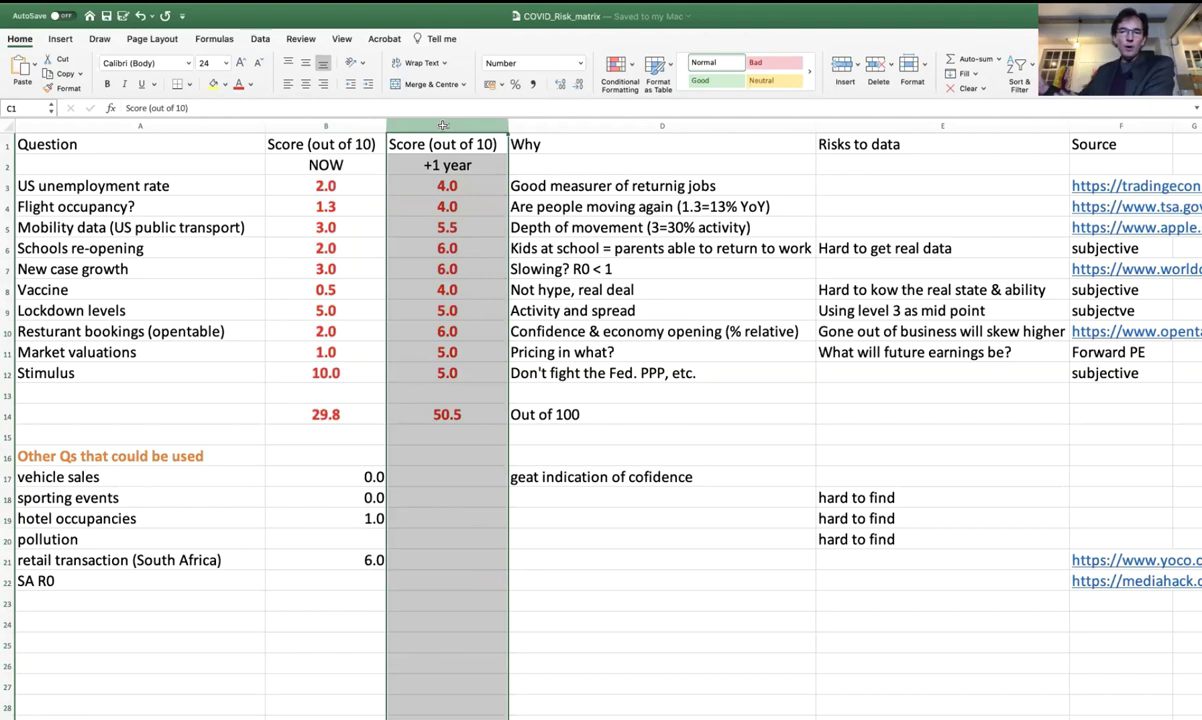
{"action": "left_click", "coordinate": [237, 183]}
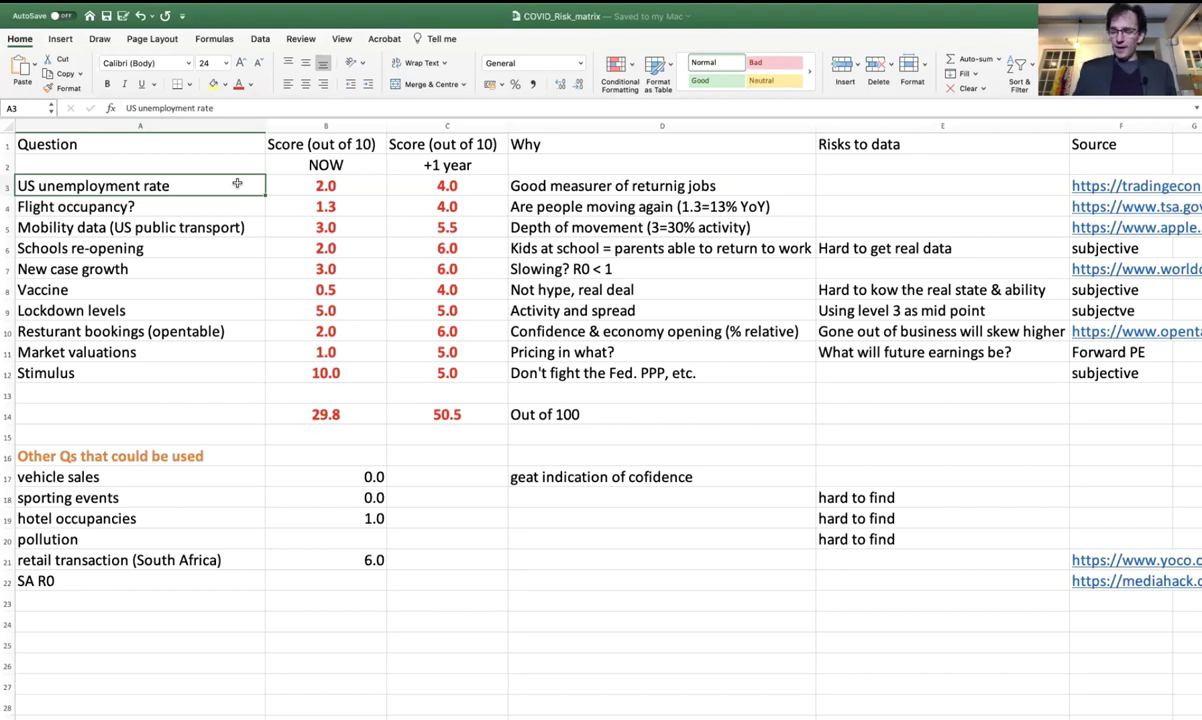
{"action": "key", "text": "Right"}
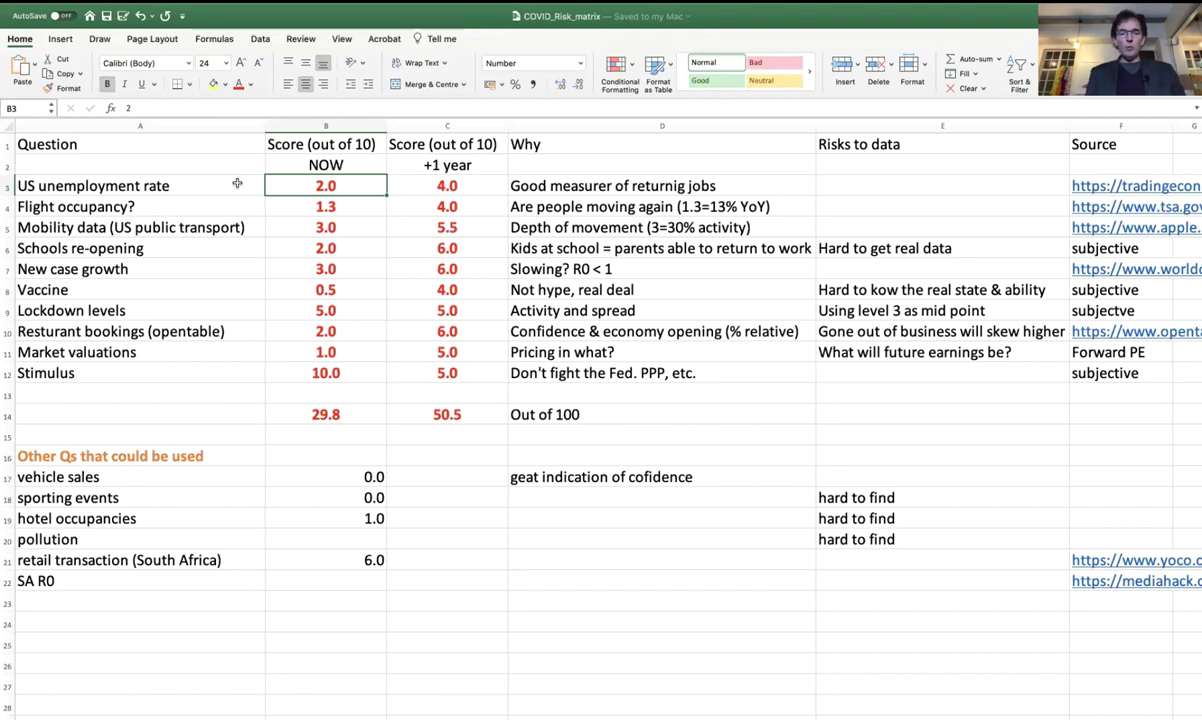
{"action": "type", "text": "1"}
{"action": "key", "text": "Return"}
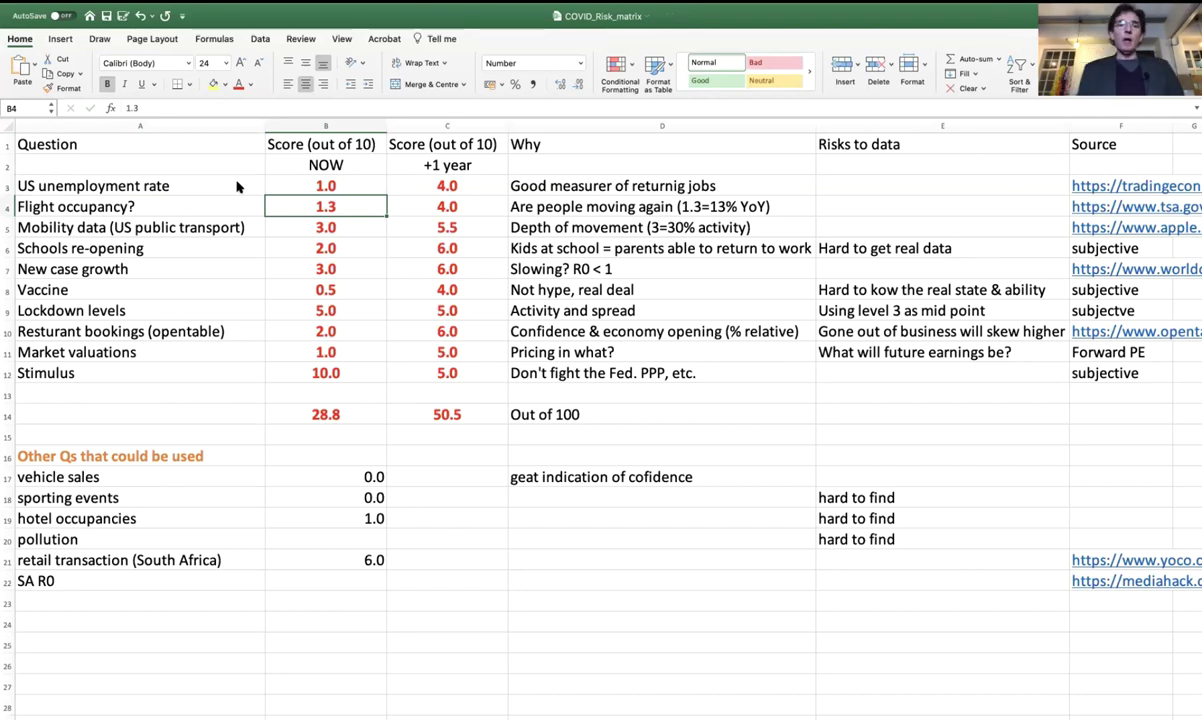
Try a +1 year score of 10 for the US unemployment rate.
{"action": "key", "text": "Up"}
{"action": "key", "text": "Right"}
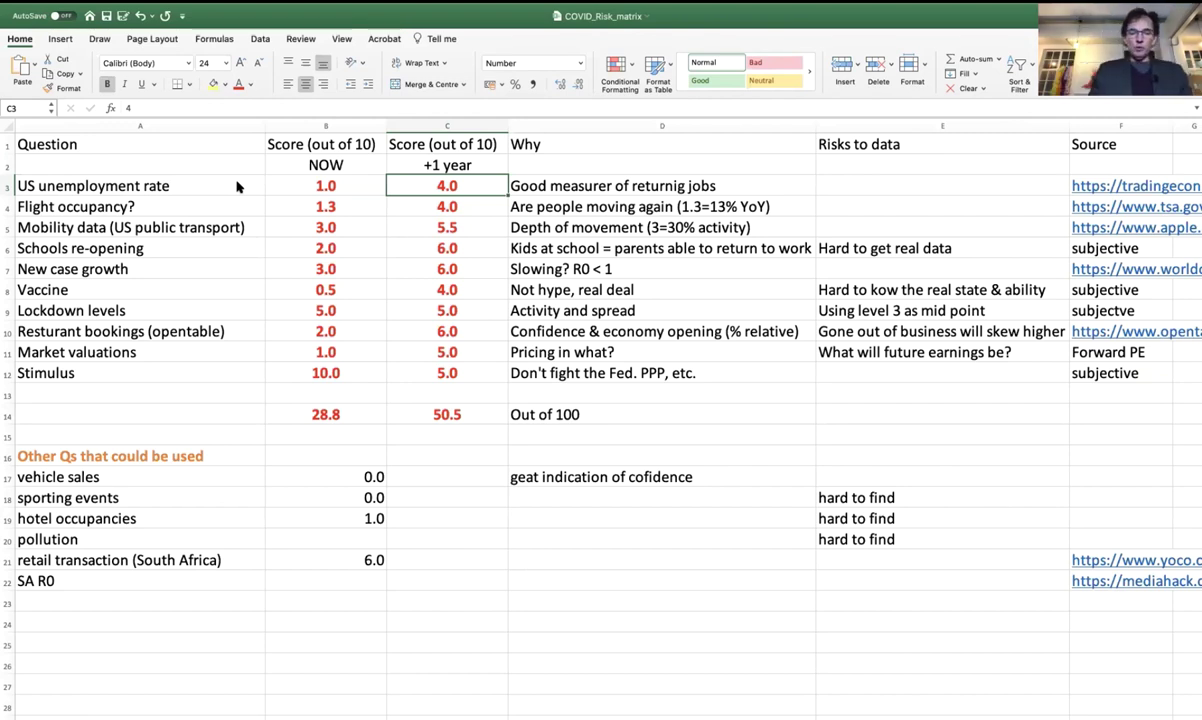
{"action": "type", "text": "10"}
{"action": "key", "text": "Return"}
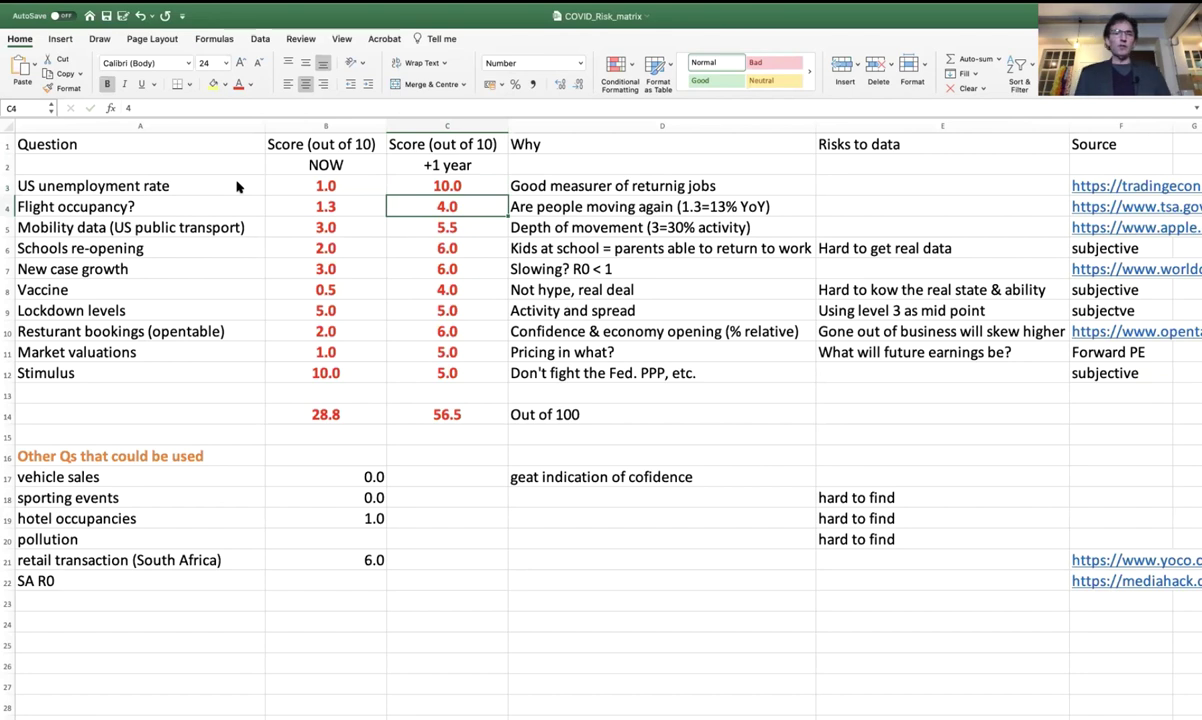
Set the US unemployment rate's +1 year score to 6.
{"action": "key", "text": "Up"}
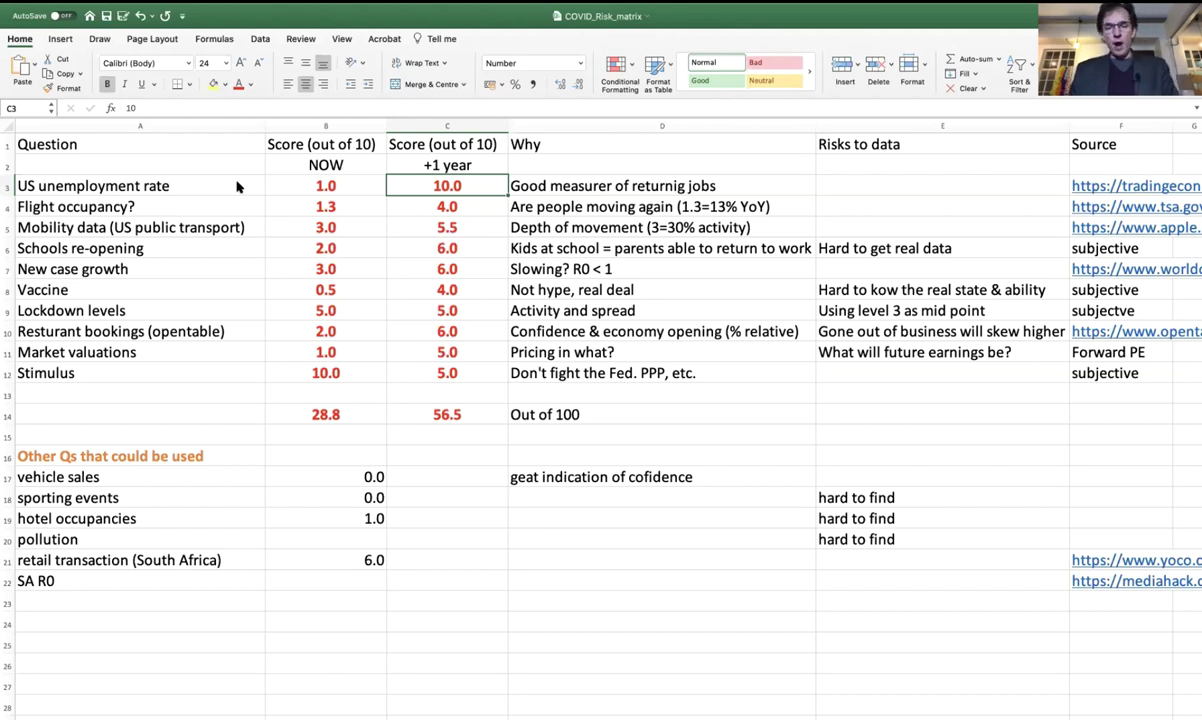
{"action": "type", "text": "6"}
{"action": "key", "text": "Return"}
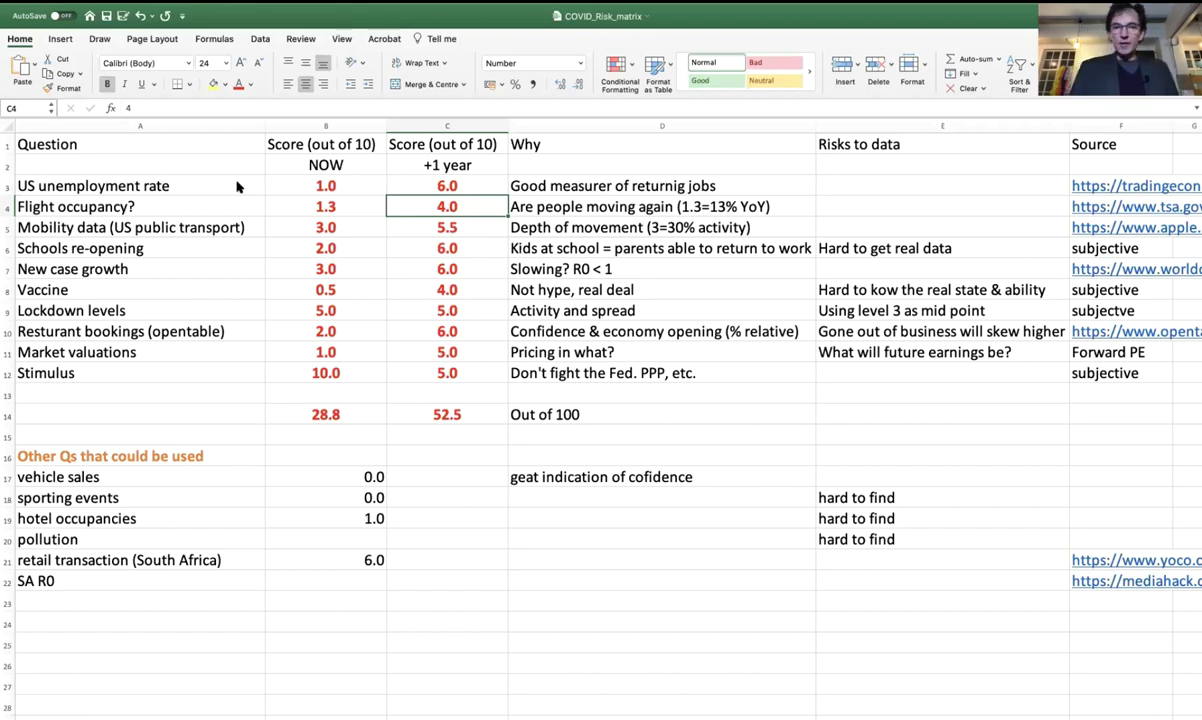
Set the +1 year scores to 5.5 for flight occupancy and 7 for the US public transport mobility data.
{"action": "key", "text": "Left"}
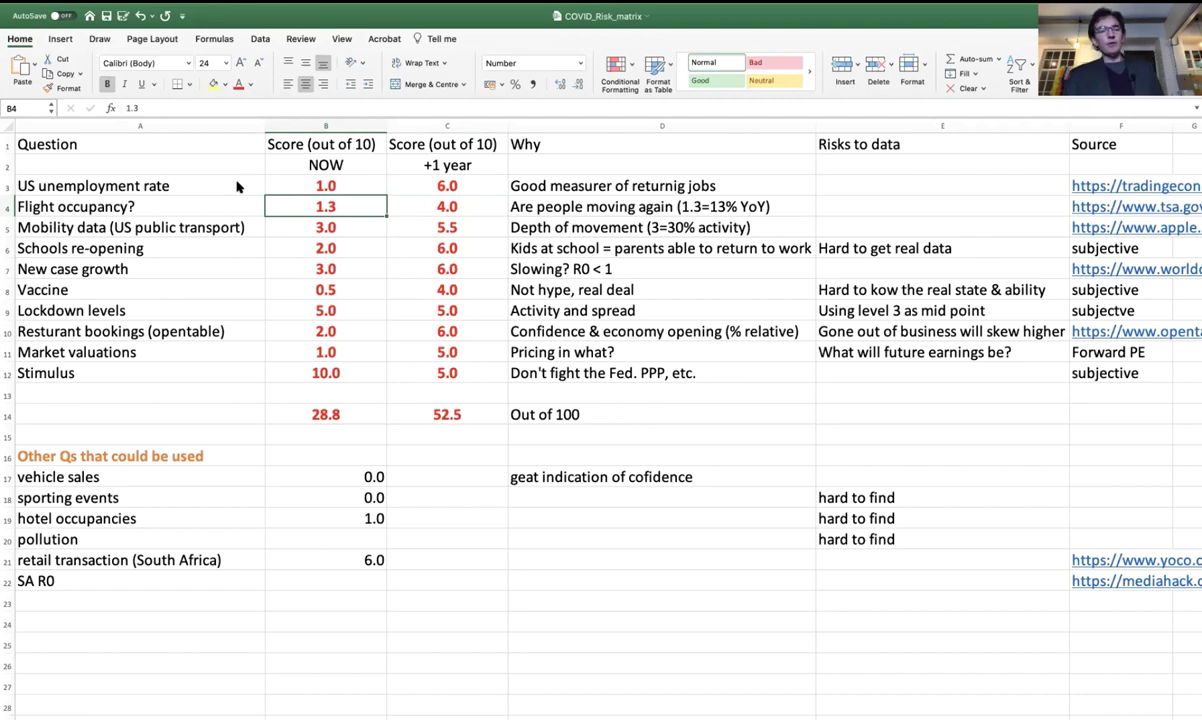
{"action": "key", "text": "Right"}
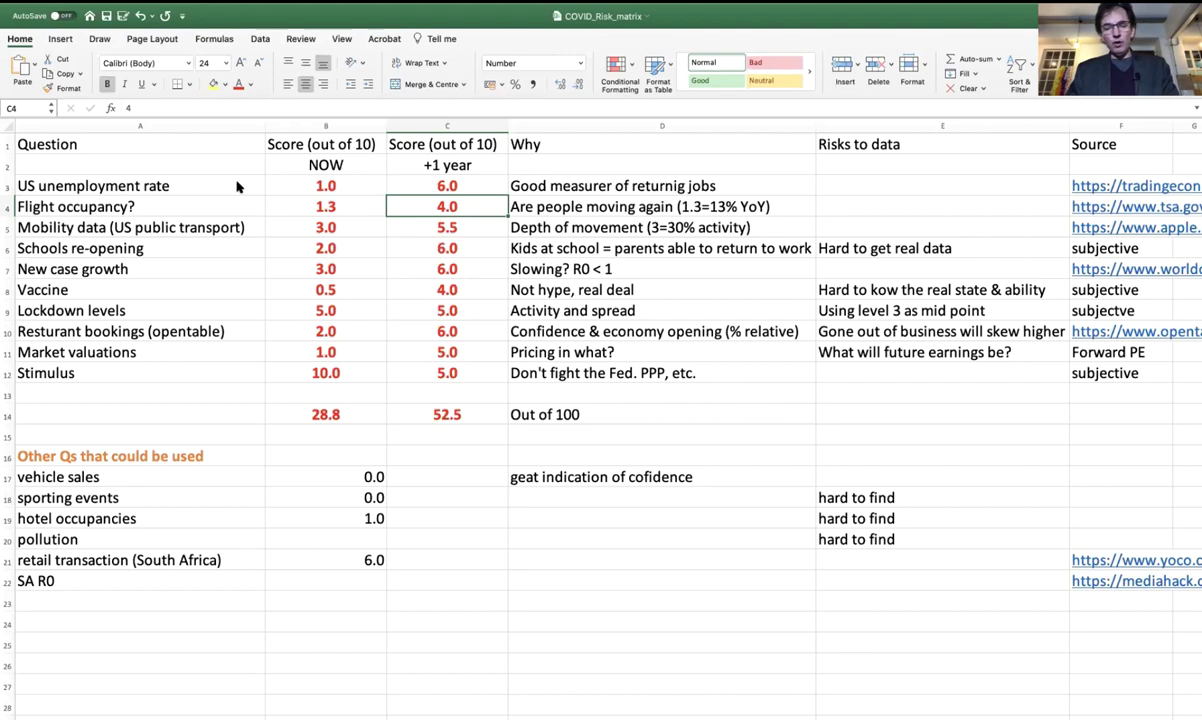
{"action": "type", "text": "5.5"}
{"action": "key", "text": "Return"}
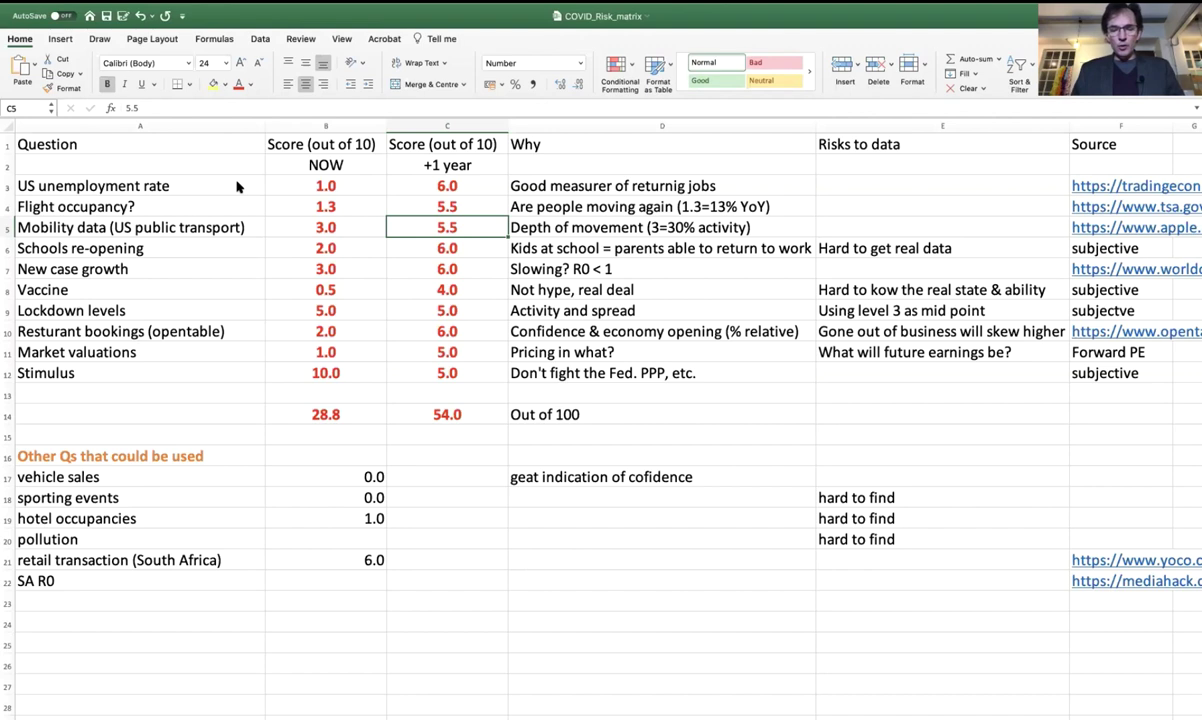
{"action": "type", "text": "7"}
{"action": "key", "text": "Return"}
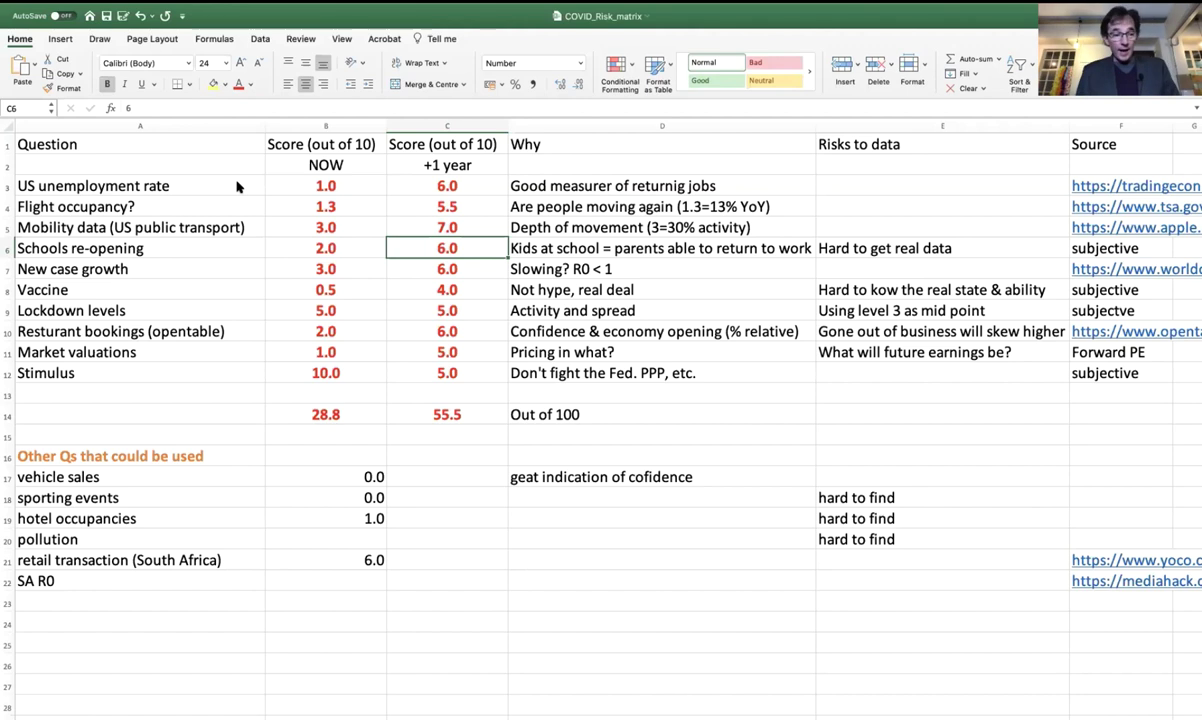
Set the schools re-opening scores to 0 for NOW and 7 for +1 year.
{"action": "key", "text": "Left"}
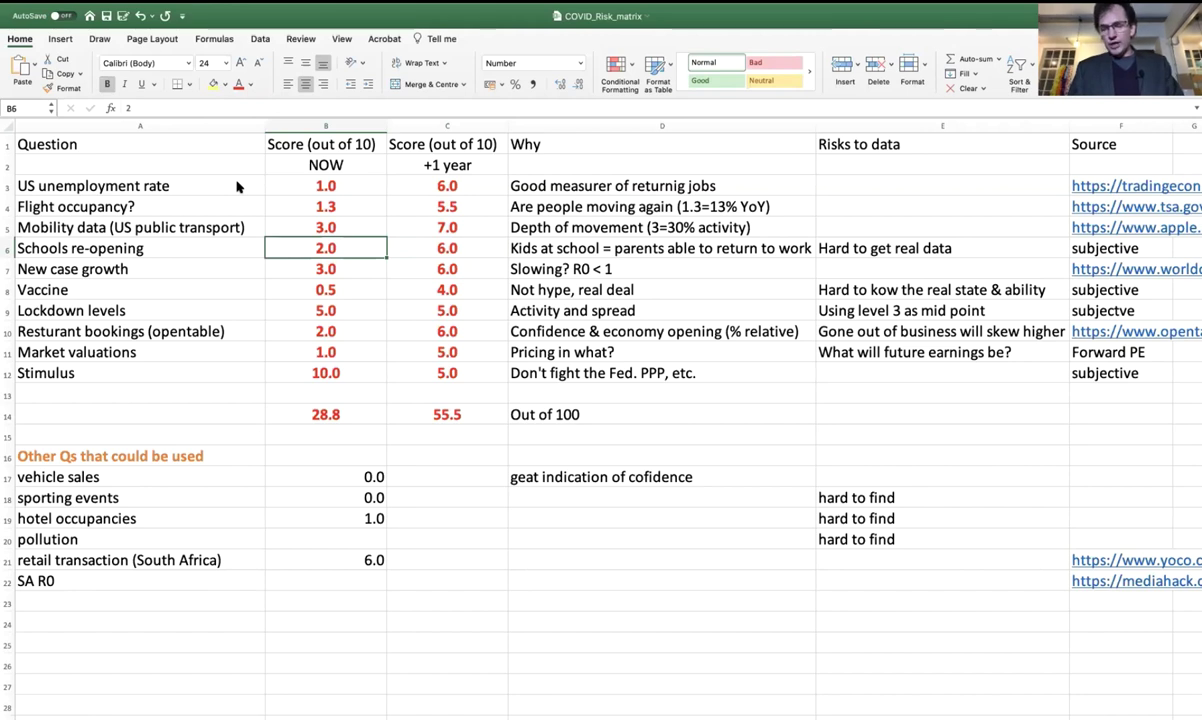
{"action": "type", "text": "0"}
{"action": "key", "text": "Return"}
{"action": "key", "text": "Up"}
{"action": "key", "text": "Right"}
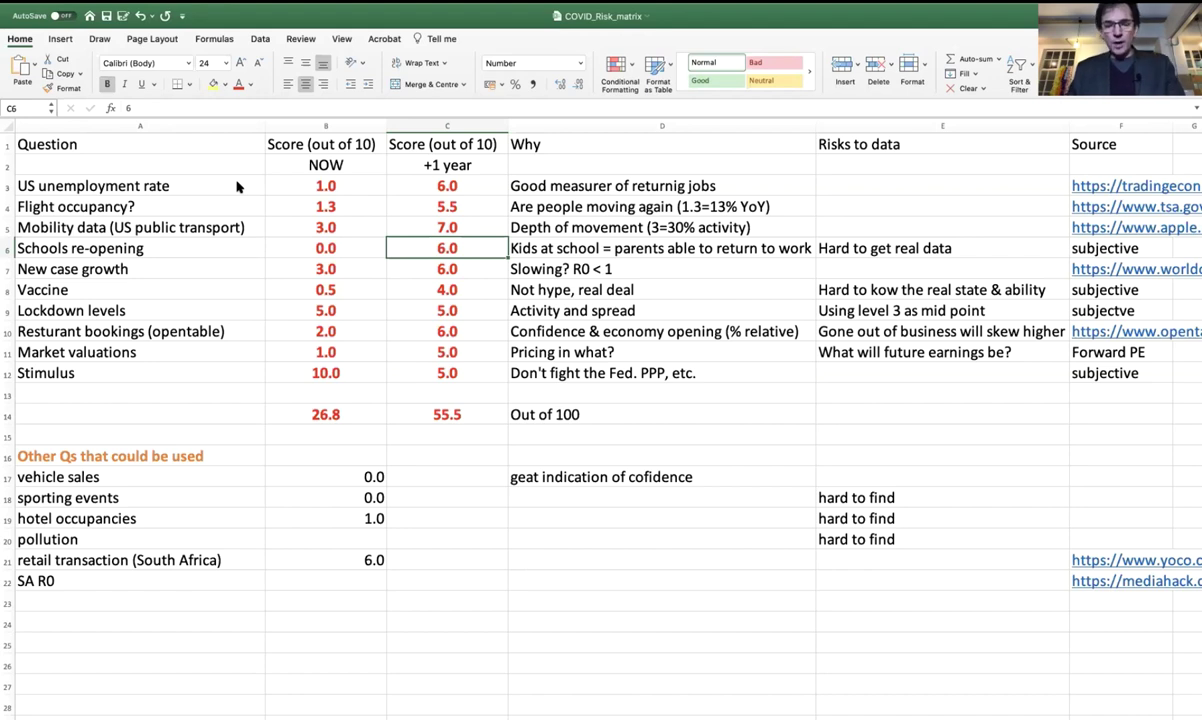
{"action": "key", "text": "BackSpace"}
{"action": "type", "text": "7"}
{"action": "key", "text": "Return"}
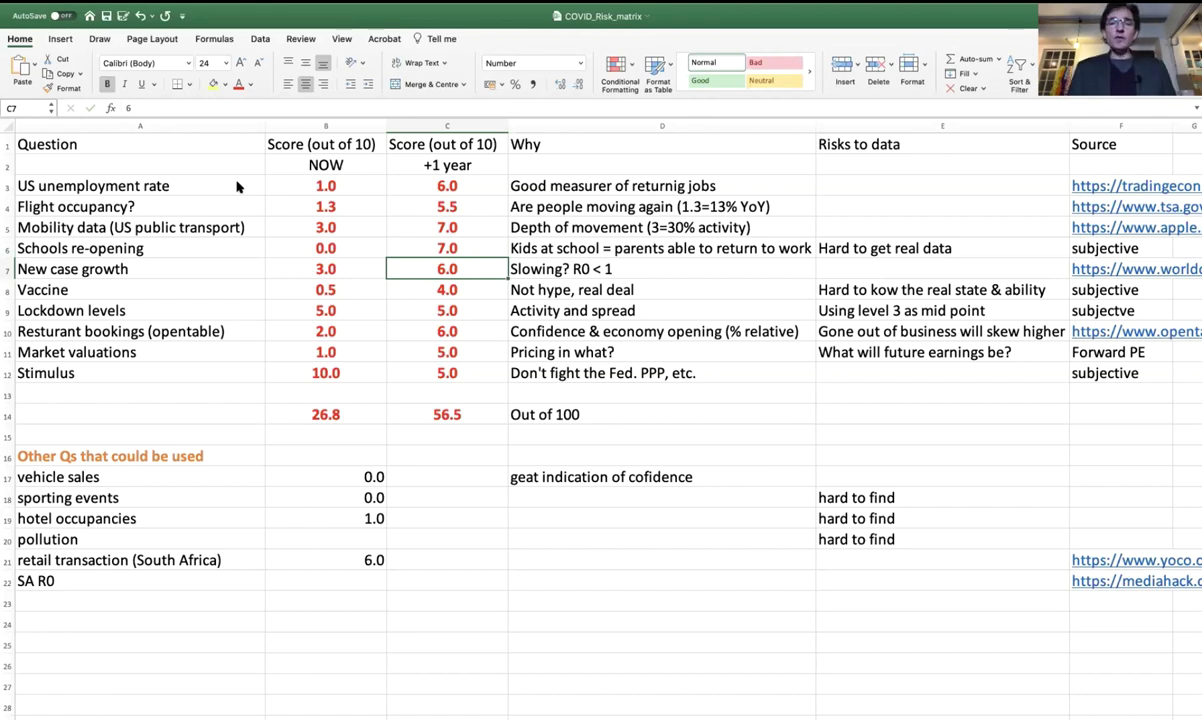
Set the vaccine's +1 year score to 2.5, leaving the new case growth scores as they are.
{"action": "key", "text": "Left"}
{"action": "key", "text": "Right"}
{"action": "key", "text": "Down"}
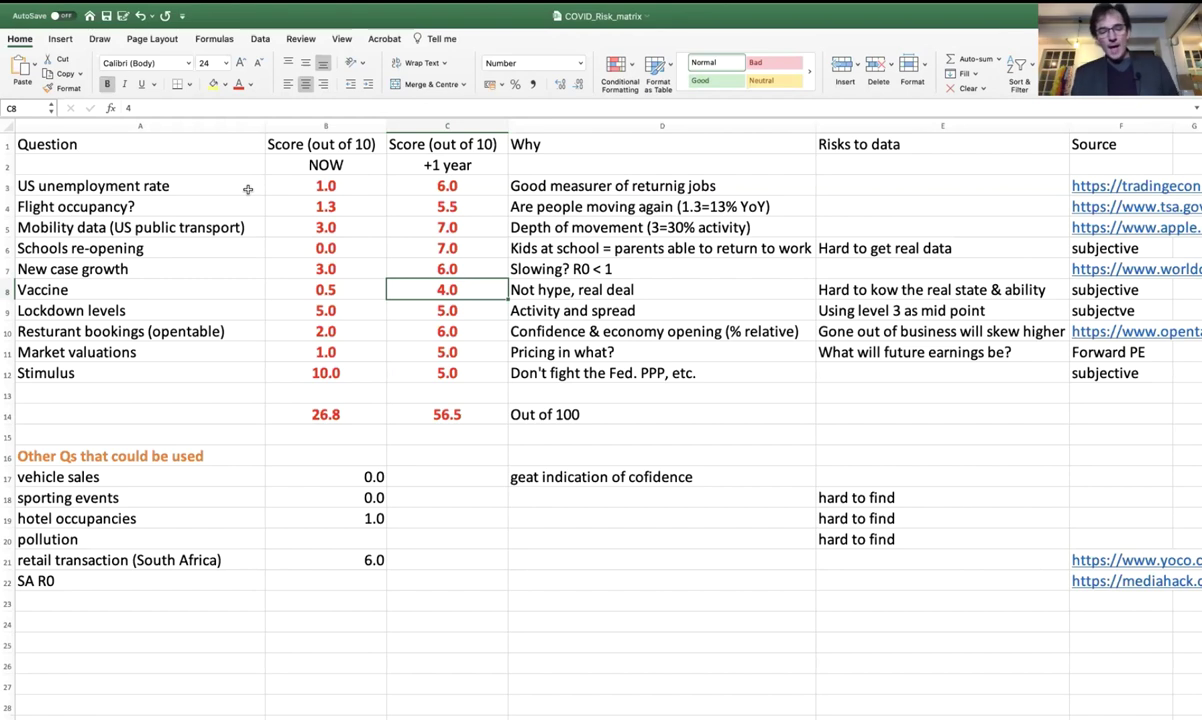
{"action": "type", "text": "2.5"}
{"action": "key", "text": "Return"}
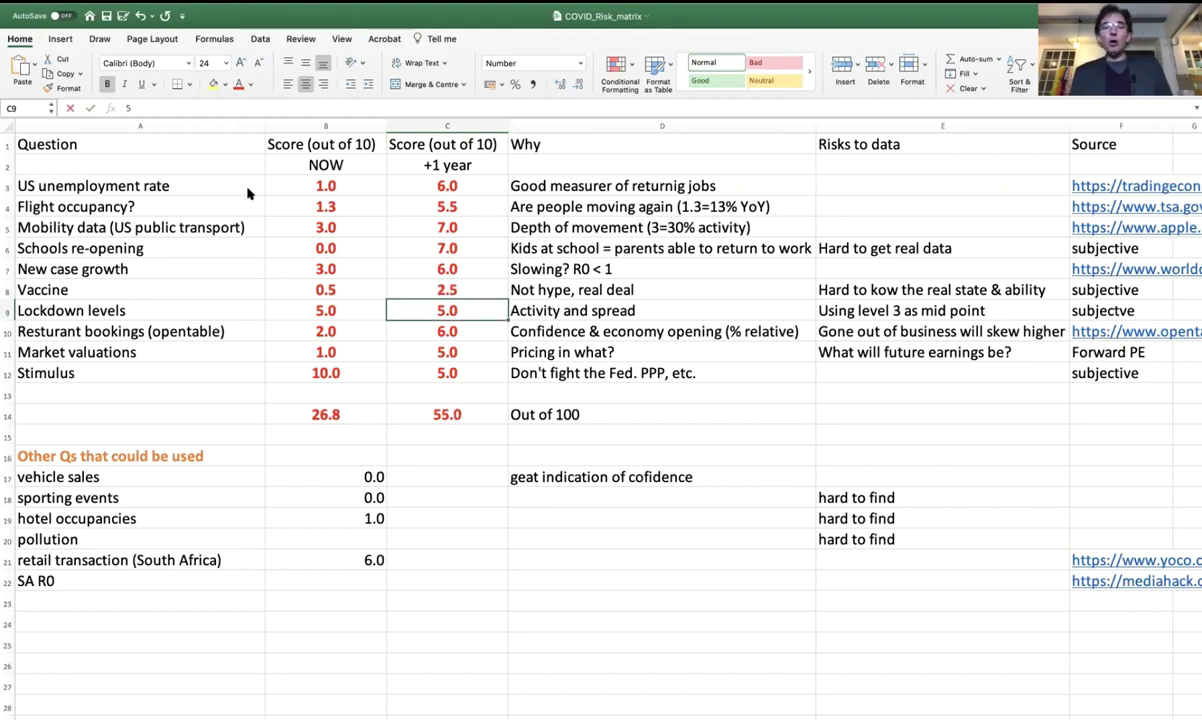
Set the +1 year scores to 8 for lockdown levels and 5 for restaurant bookings.
{"action": "key", "text": "Escape"}
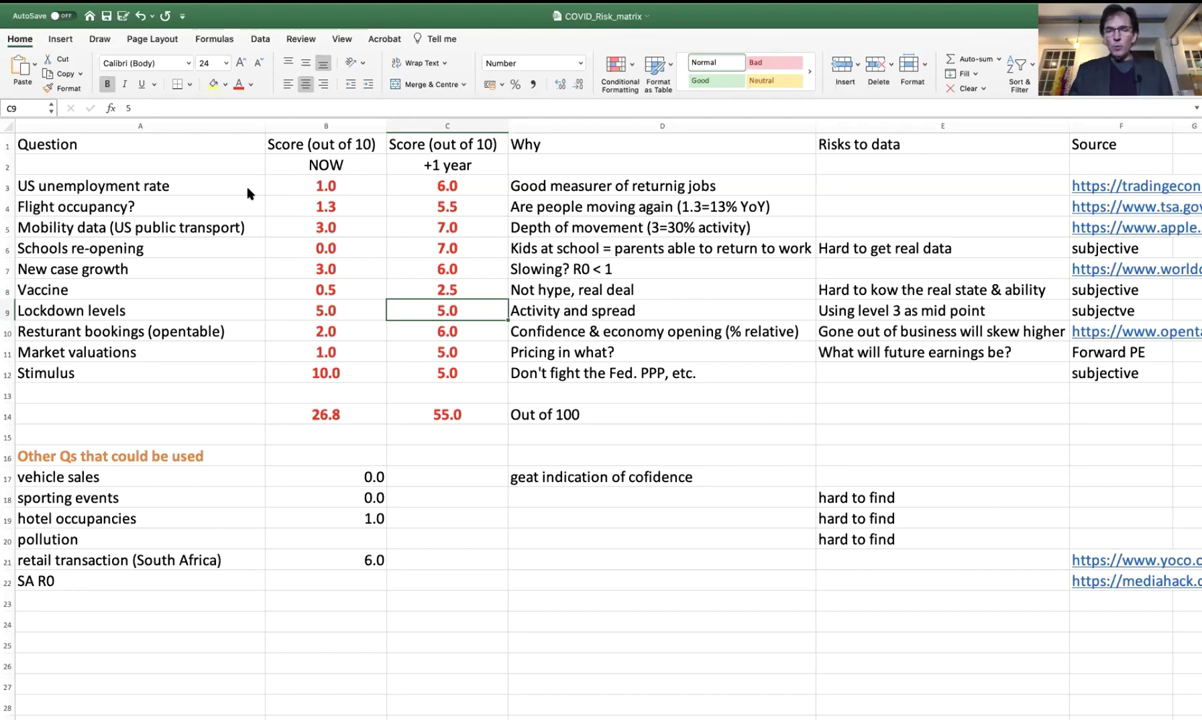
{"action": "key", "text": "Left"}
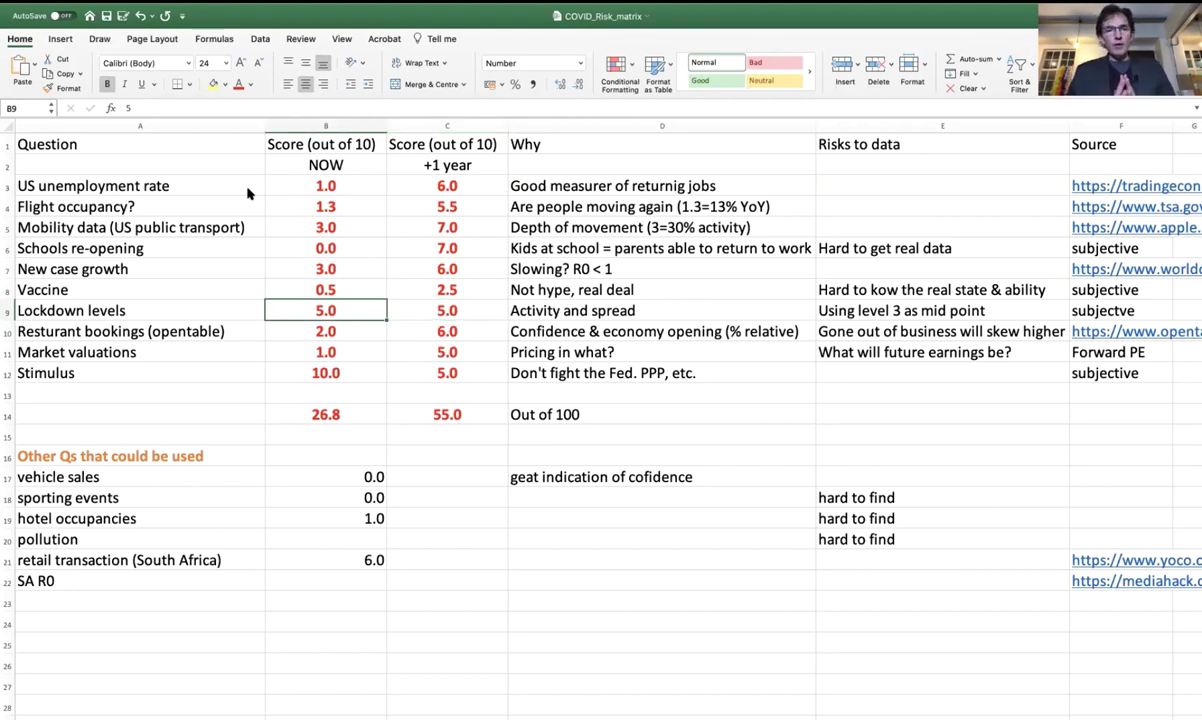
{"action": "key", "text": "Right"}
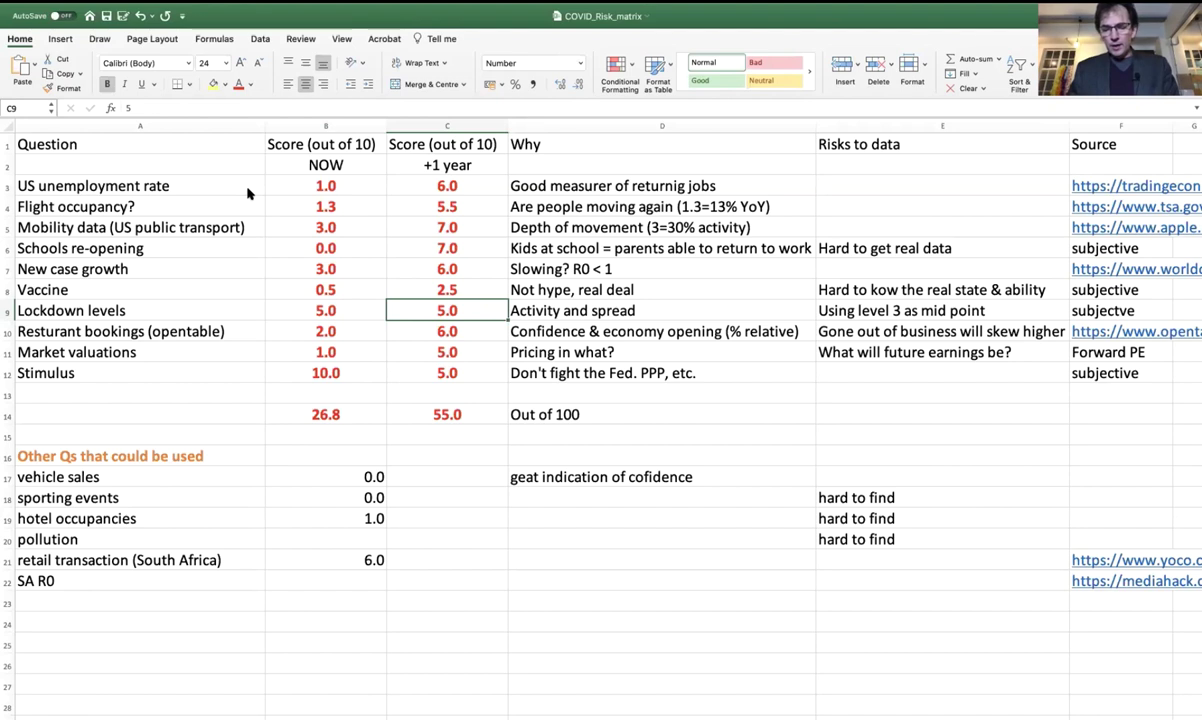
{"action": "type", "text": "8"}
{"action": "key", "text": "Return"}
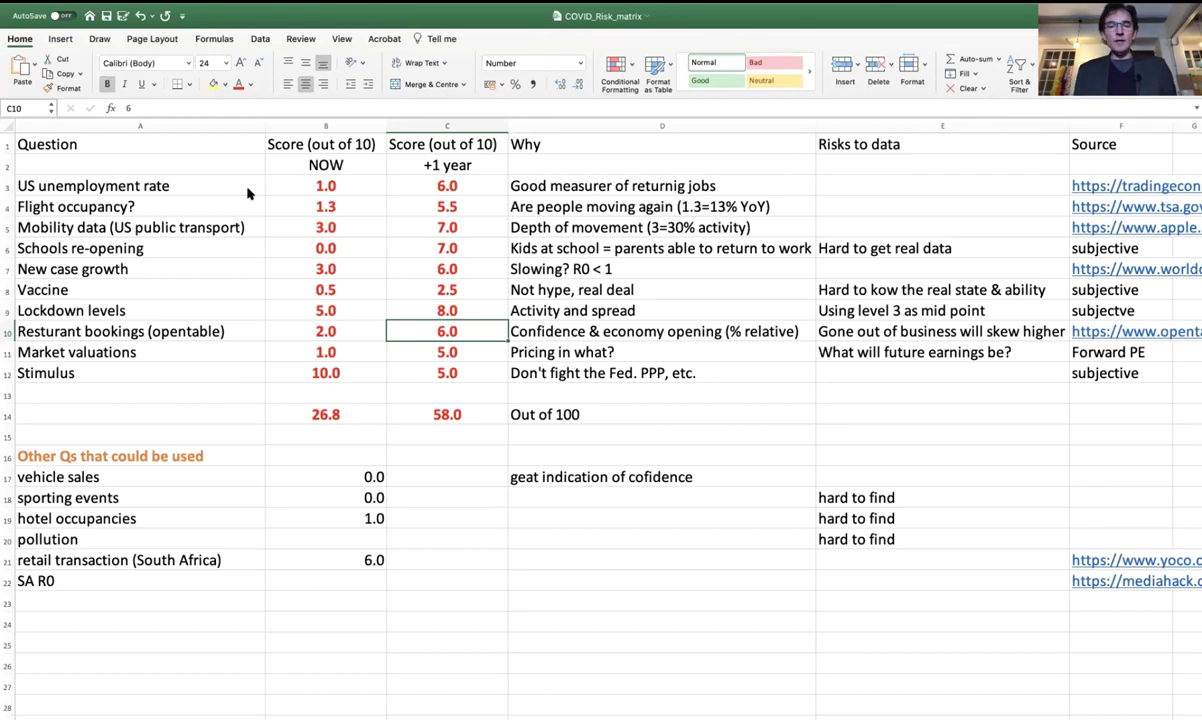
{"action": "type", "text": "5"}
{"action": "key", "text": "Return"}
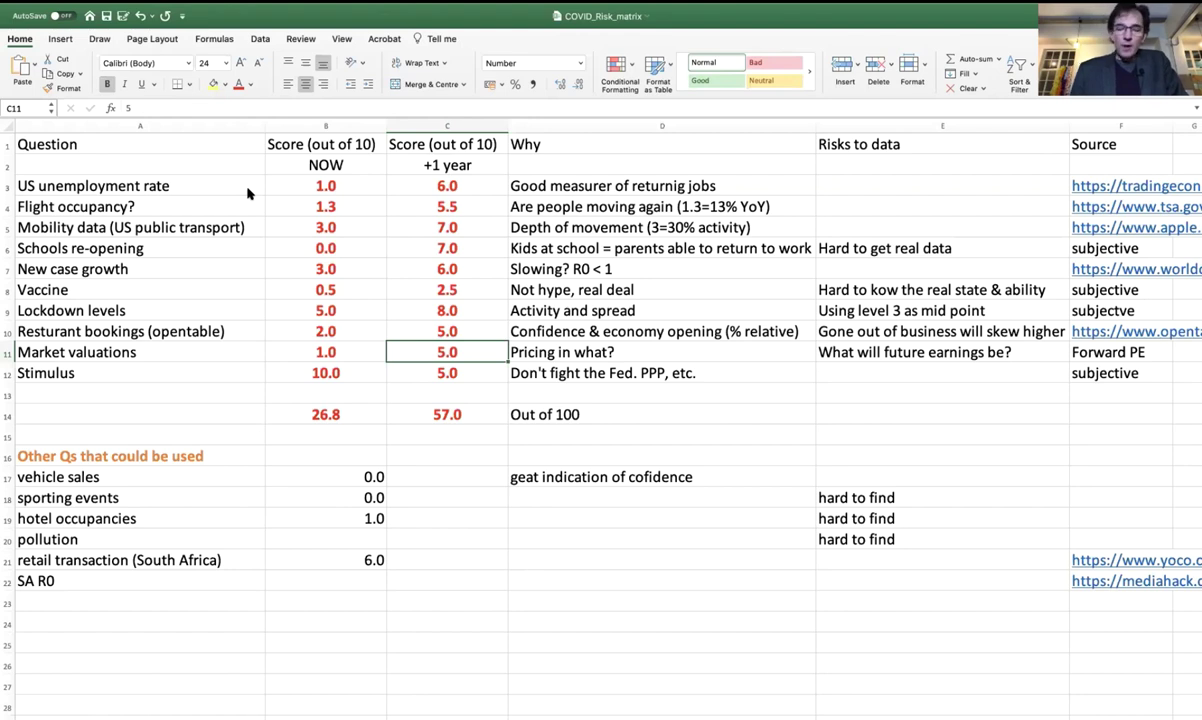
Review the NOW and +1 year scores for market valuations and stimulus against the other NOW scores.
{"action": "key", "text": "Left"}
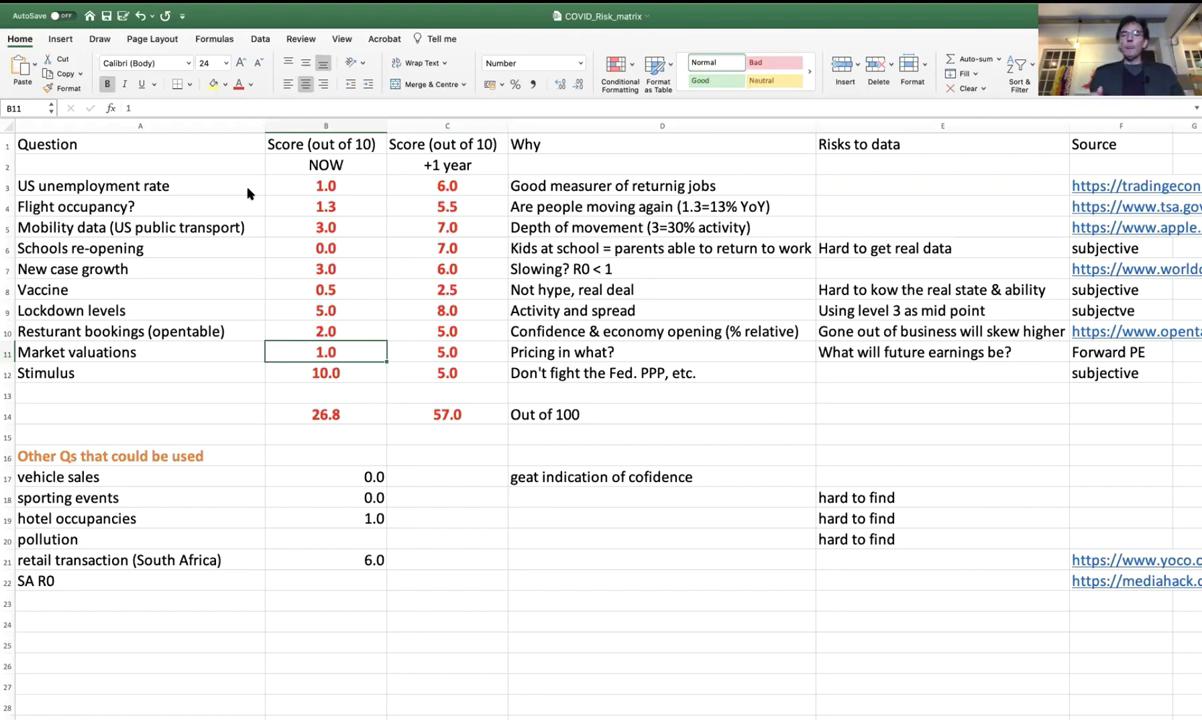
{"action": "key", "text": "Right"}
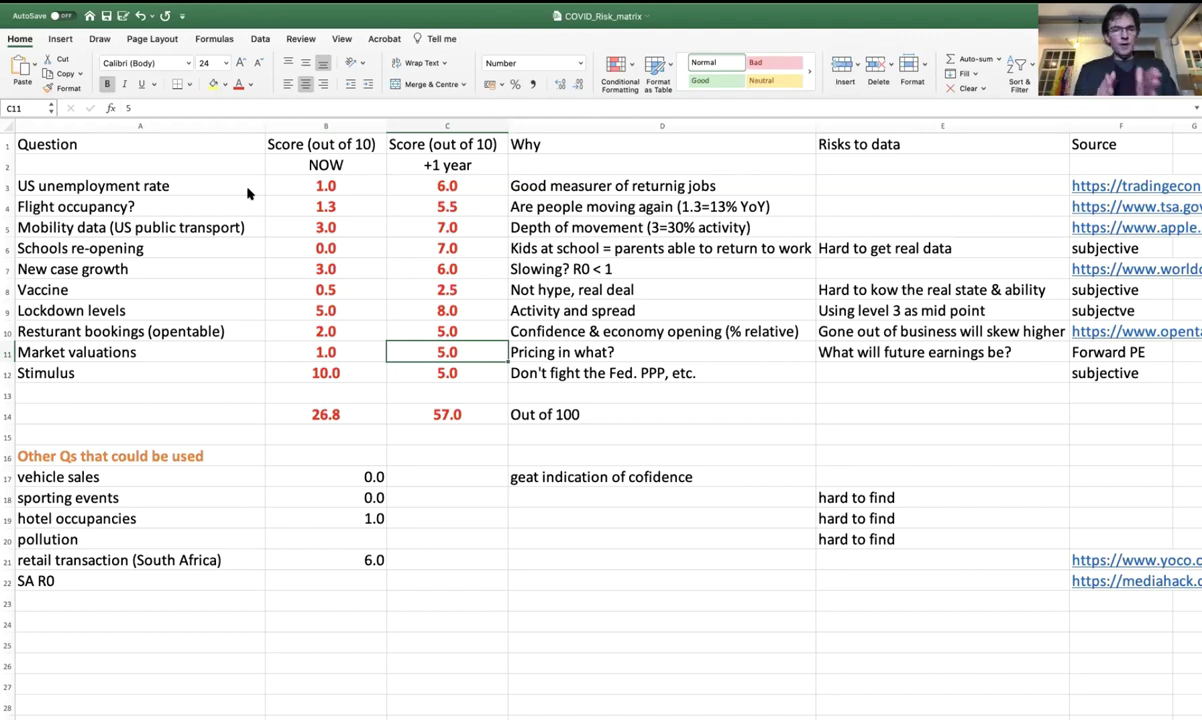
{"action": "key", "text": "Down"}
{"action": "key", "text": "Left"}
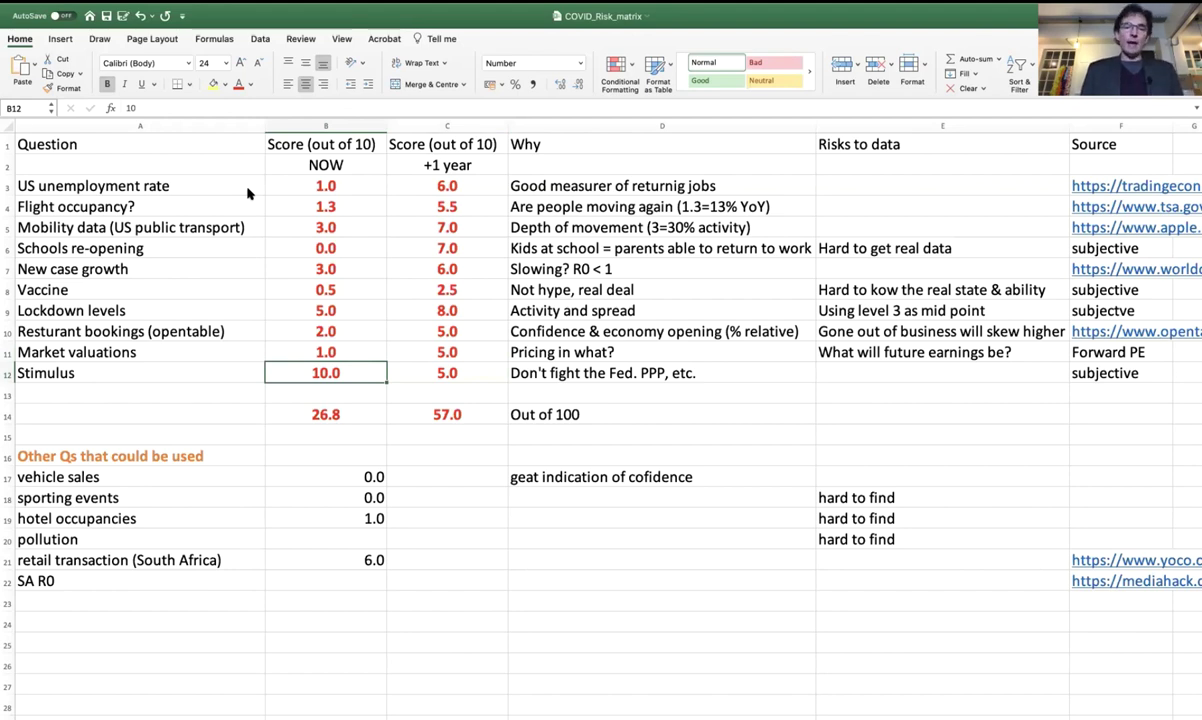
{"action": "key", "text": "Right"}
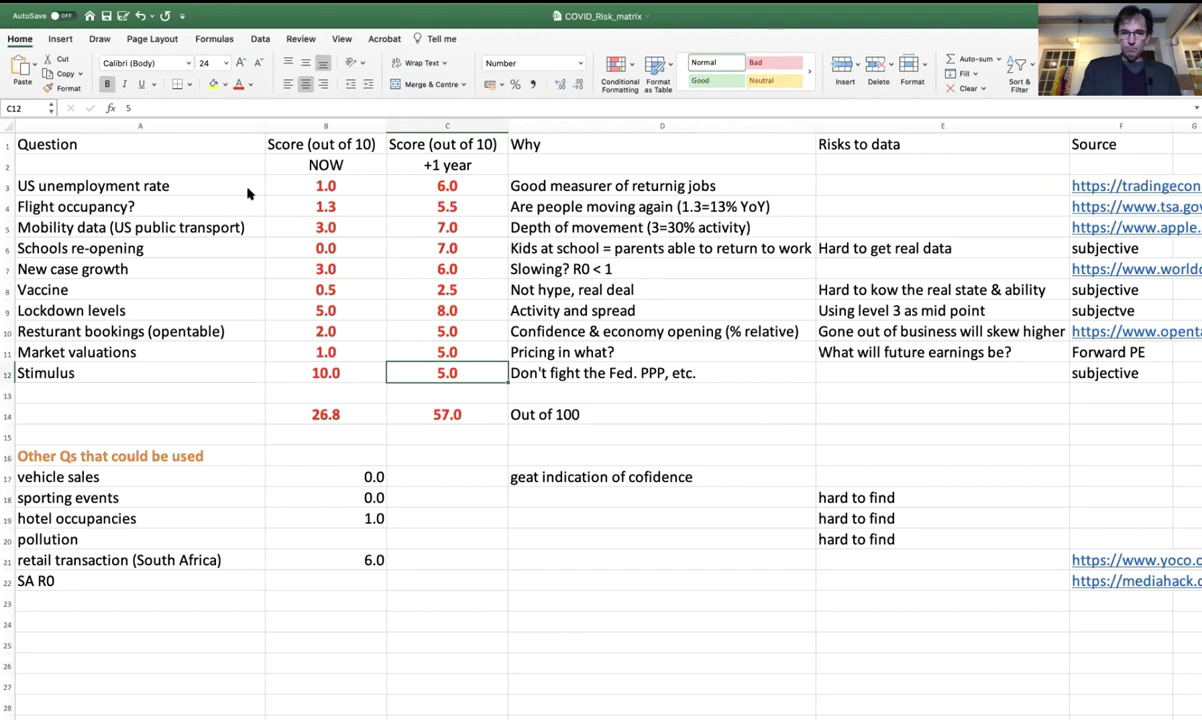
{"action": "key", "text": "Left"}
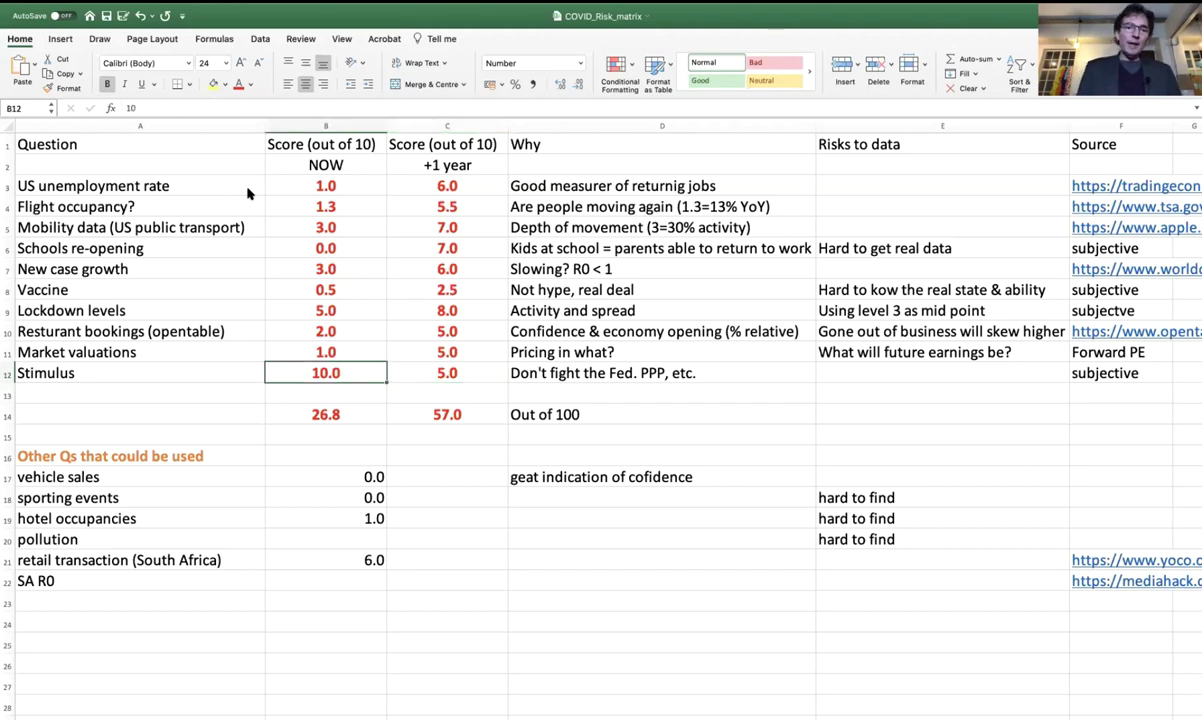
{"action": "key", "text": "Up"}
{"action": "key", "text": "Up"}
{"action": "key", "text": "Up"}
{"action": "key", "text": "Up"}
{"action": "key", "text": "Up"}
{"action": "key", "text": "Down"}
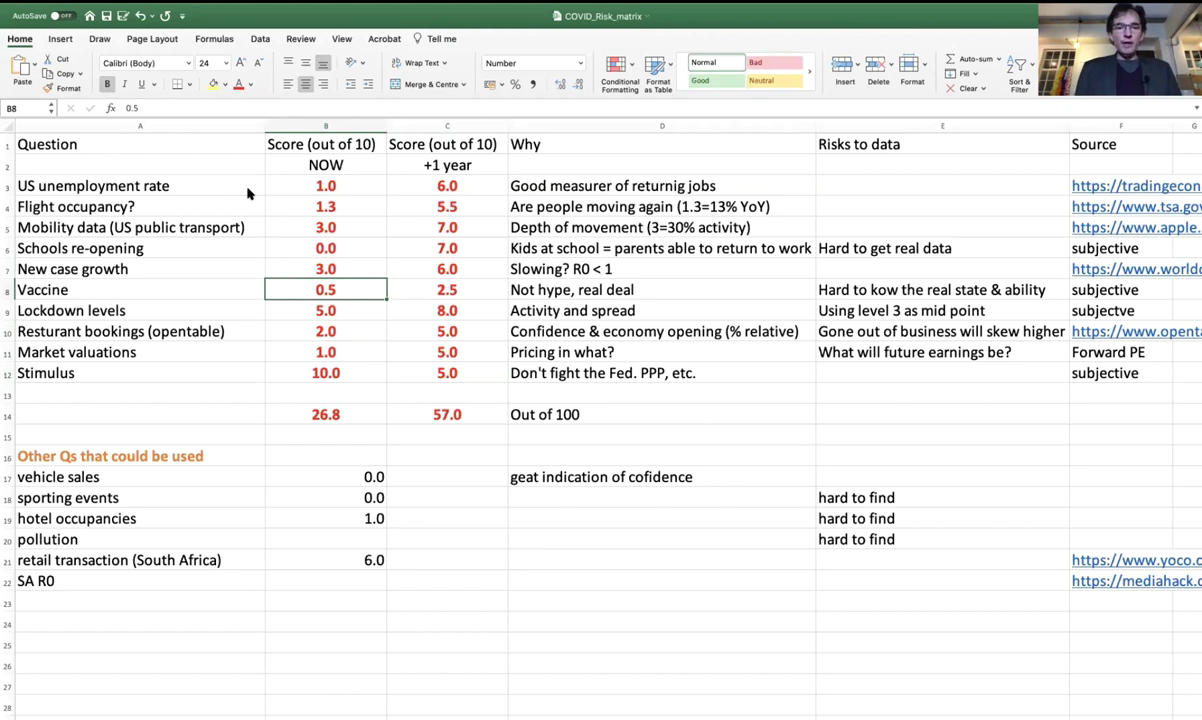
{"action": "key", "text": "Down"}
{"action": "key", "text": "Down"}
{"action": "key", "text": "Down"}
{"action": "key", "text": "Down"}
{"action": "key", "text": "Down"}
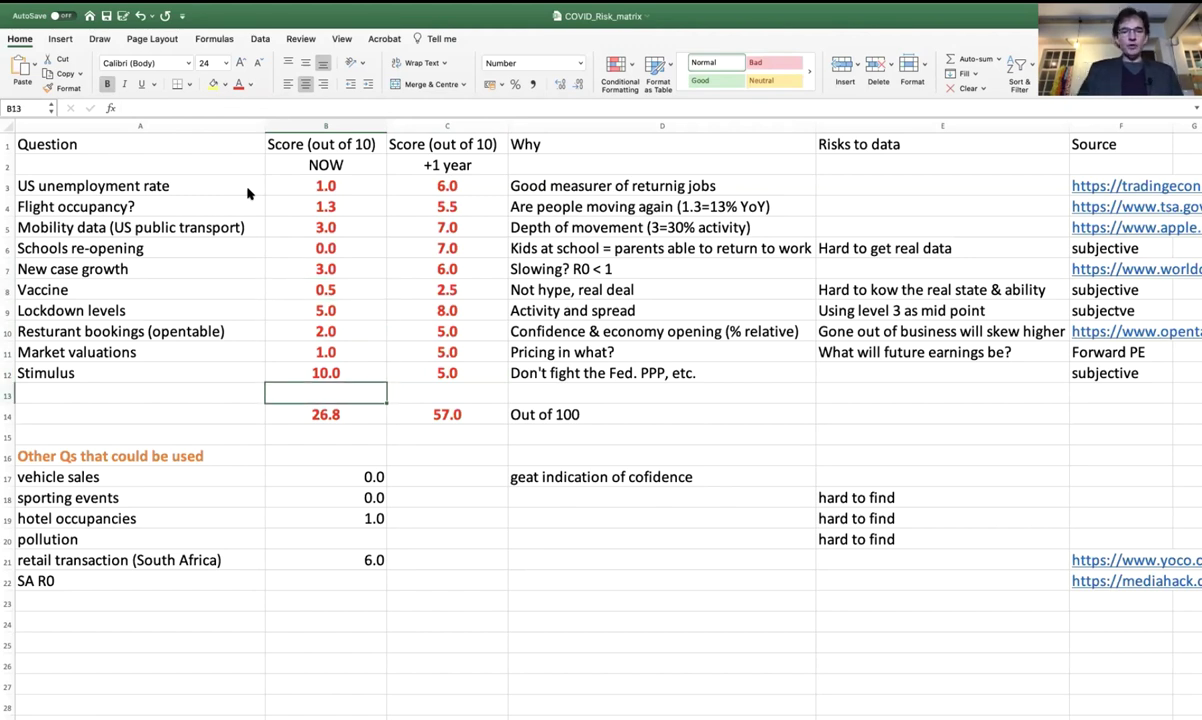
Try a NOW score of 0 for stimulus and restore it to 10.
{"action": "key", "text": "Up"}
{"action": "type", "text": "0"}
{"action": "key", "text": "Return"}
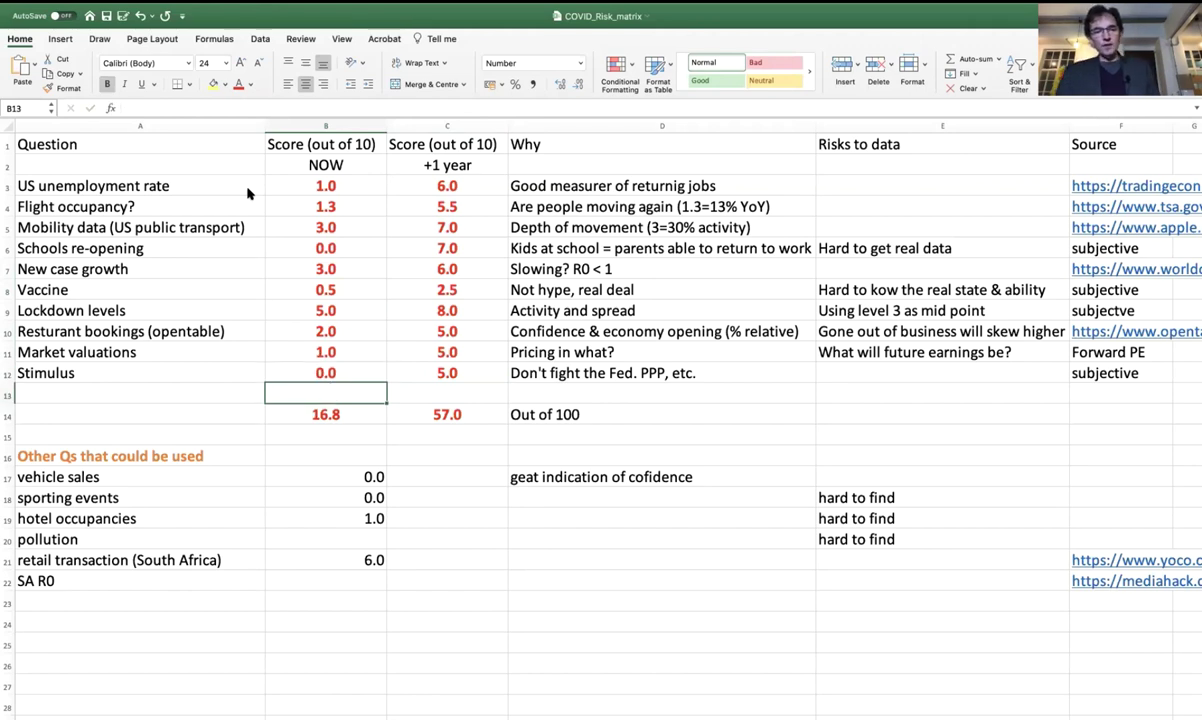
{"action": "key", "text": "Up"}
{"action": "type", "text": "10"}
{"action": "key", "text": "Return"}
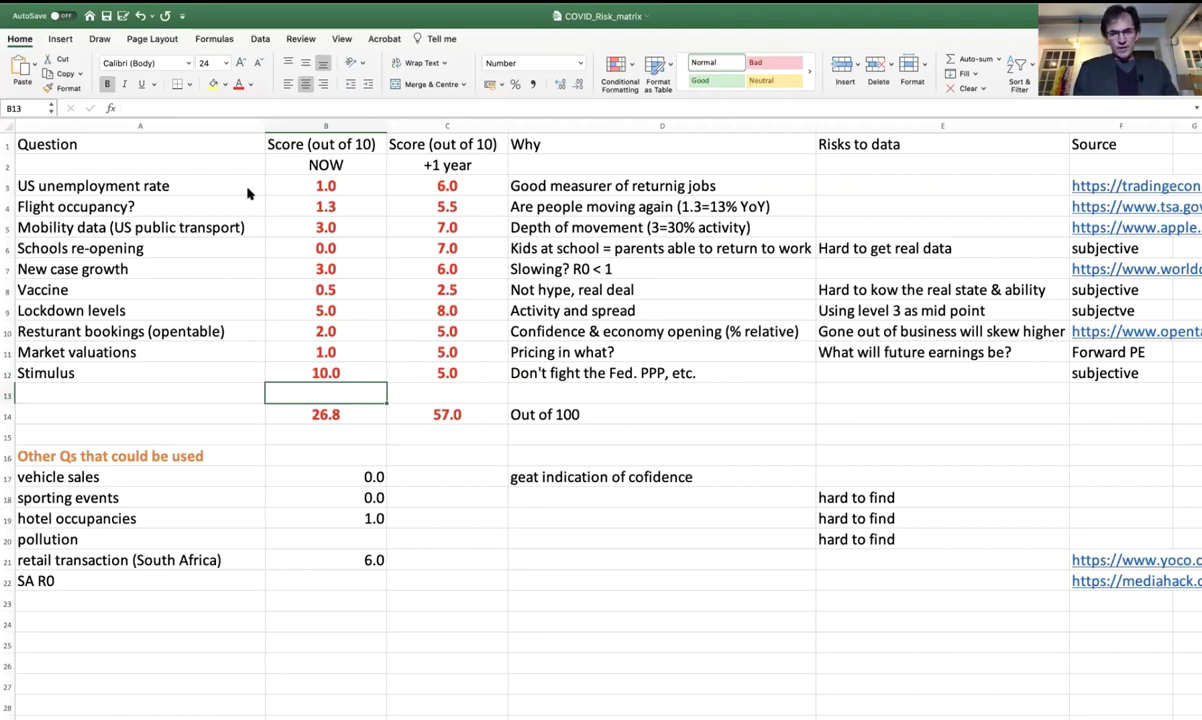
Select the total of the NOW scores and save the workbook.
{"action": "key", "text": "Up"}
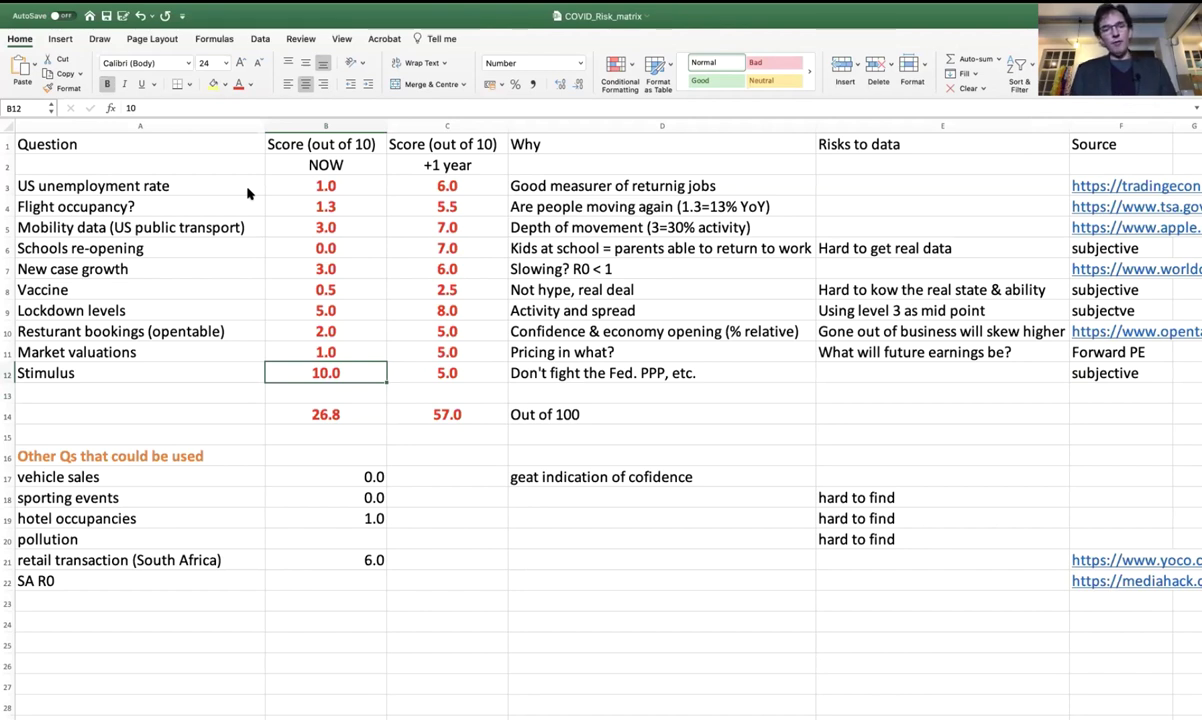
{"action": "key", "text": "Down"}
{"action": "key", "text": "Down"}
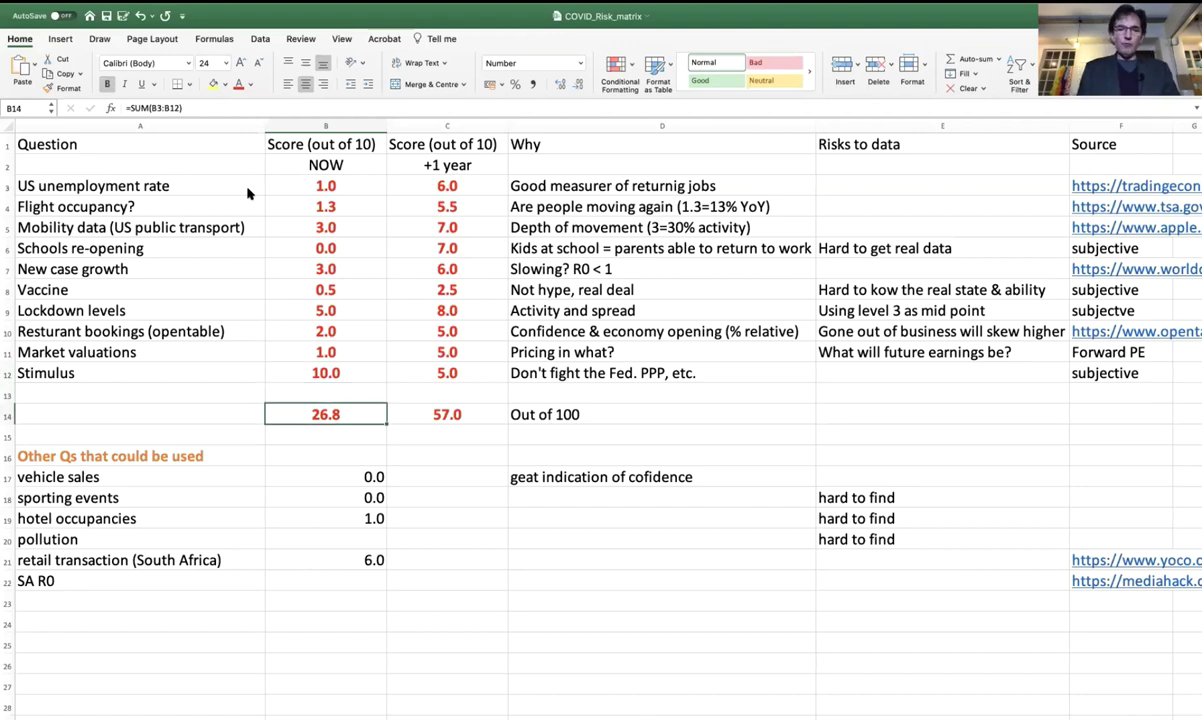
{"action": "mouse_move", "coordinate": [33, 8]}
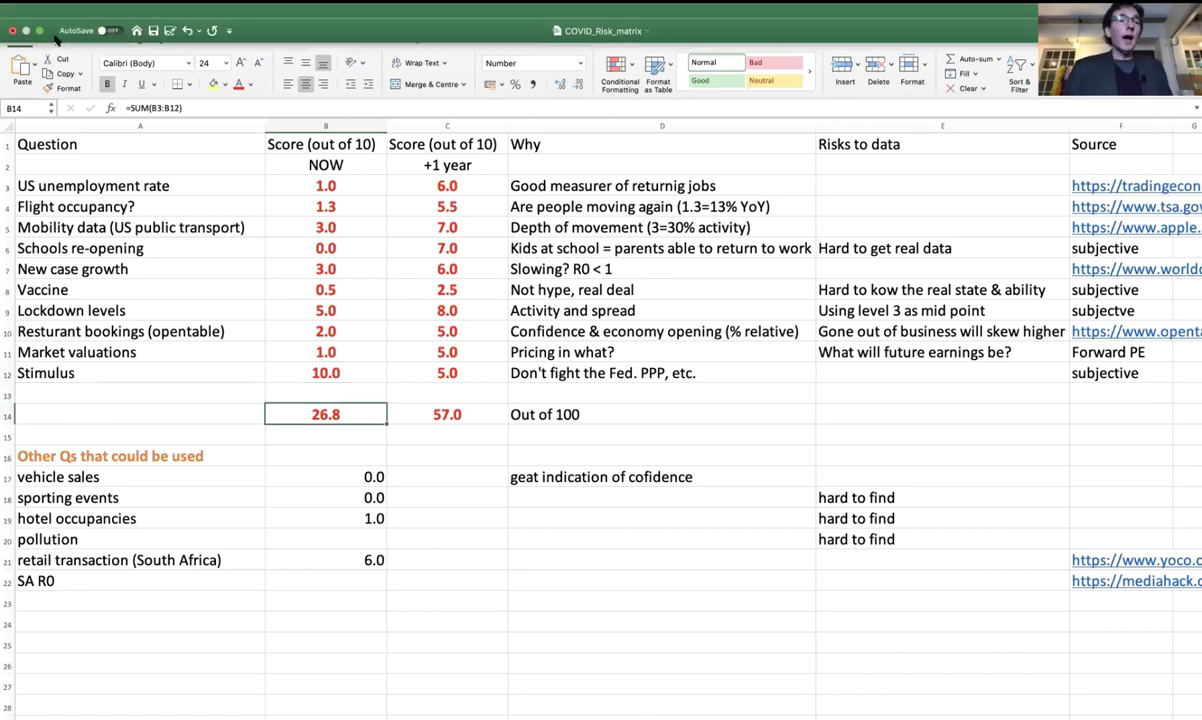
{"action": "left_click", "coordinate": [153, 31]}
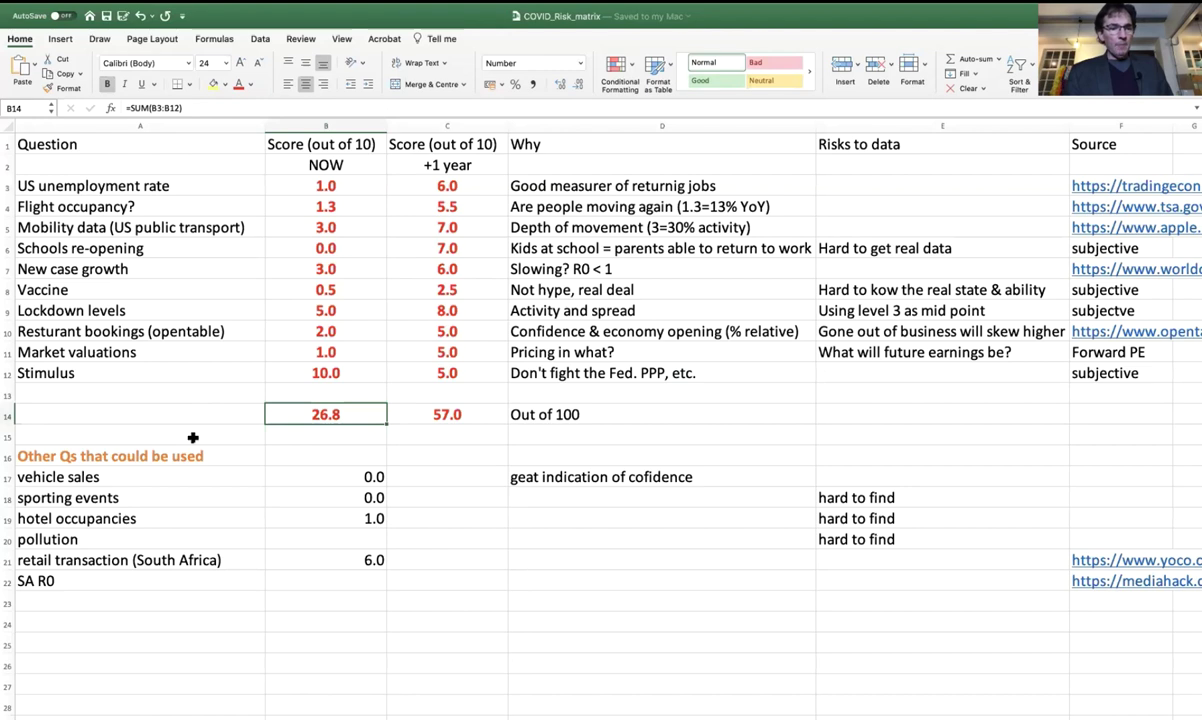
Select the retail transaction (South Africa) question and switch to the presentation's COVID-19 risk matrix slide.
{"action": "left_click", "coordinate": [104, 561]}
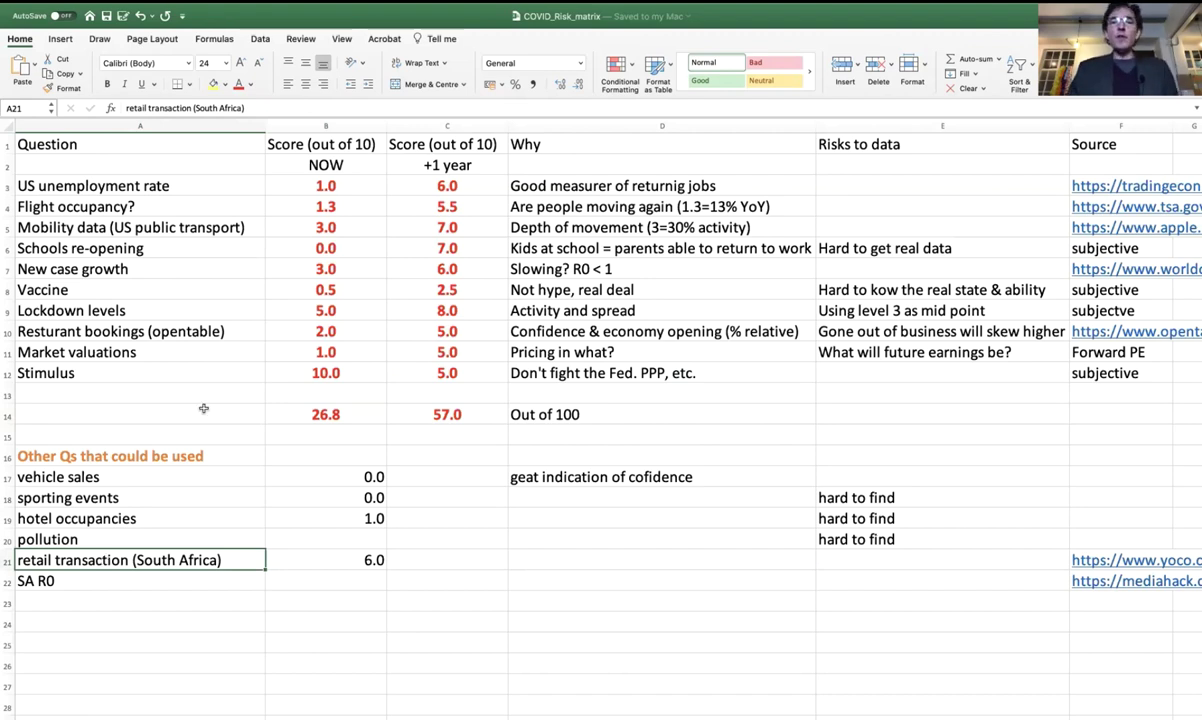
{"action": "mouse_move", "coordinate": [566, 12]}
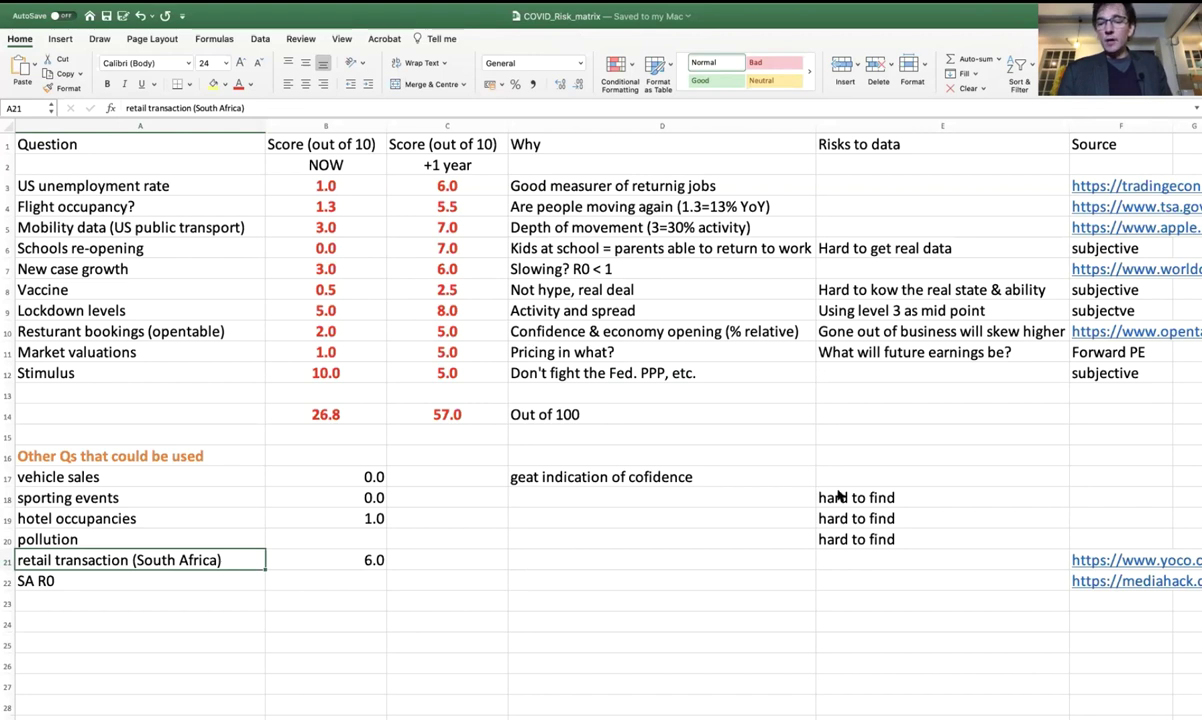
{"action": "key", "text": "super+Tab"}
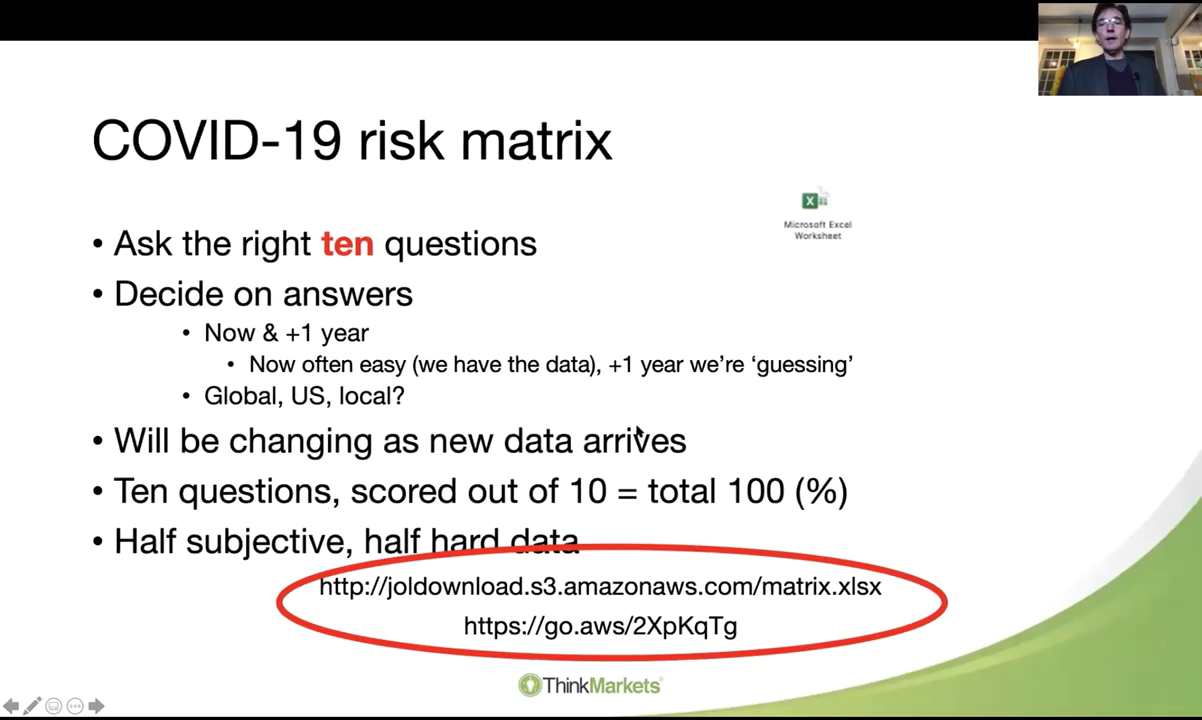